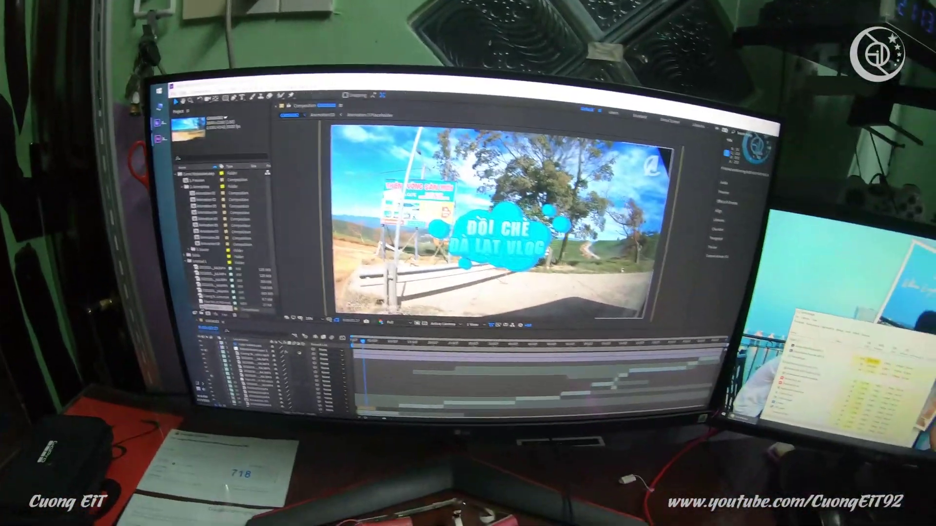
Step: Bring up Task Manager over the vlog intro composition with Ctrl+Shift+Esc
key(ctrl+shift+Escape)
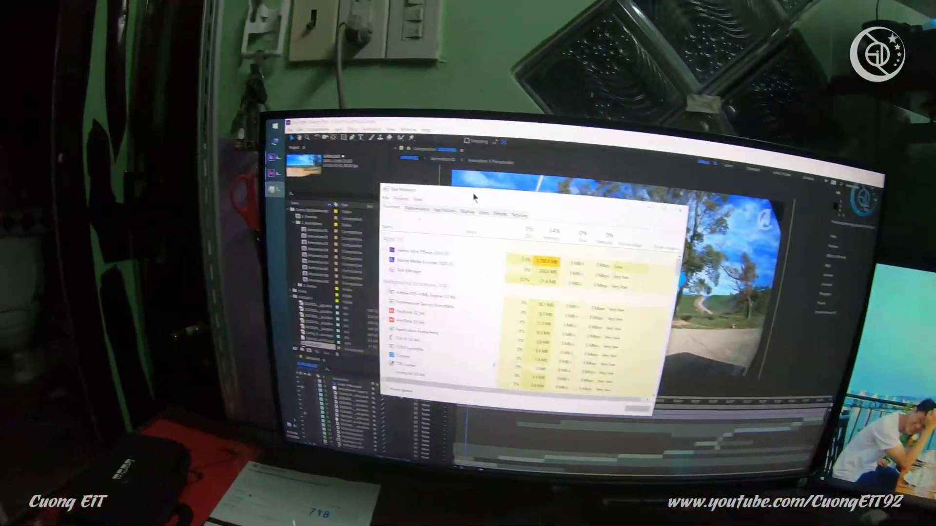
Step: Check CPU and memory performance in Task Manager, then close it
click(438, 205)
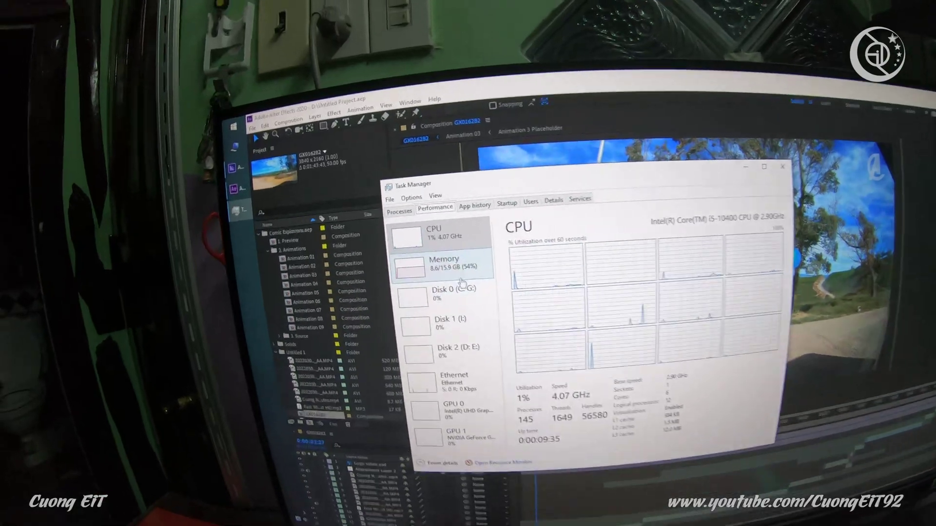
click(442, 238)
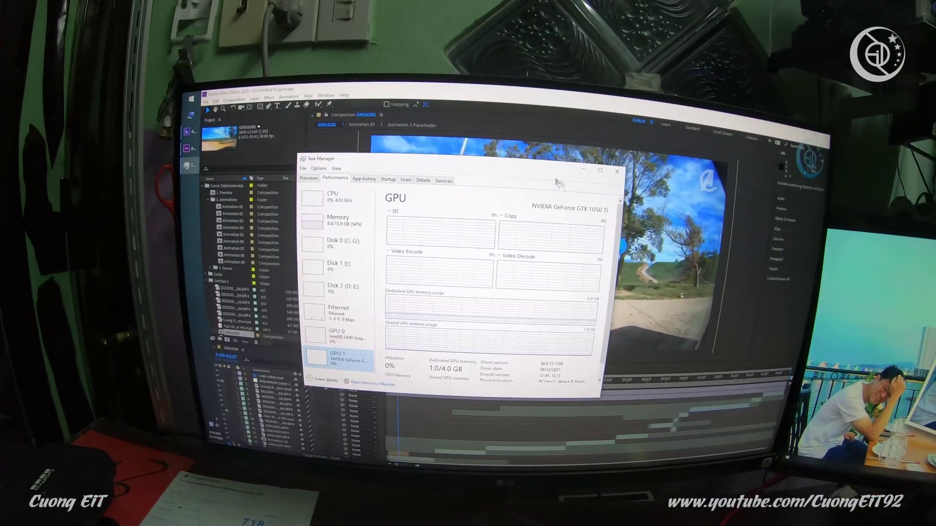
click(580, 181)
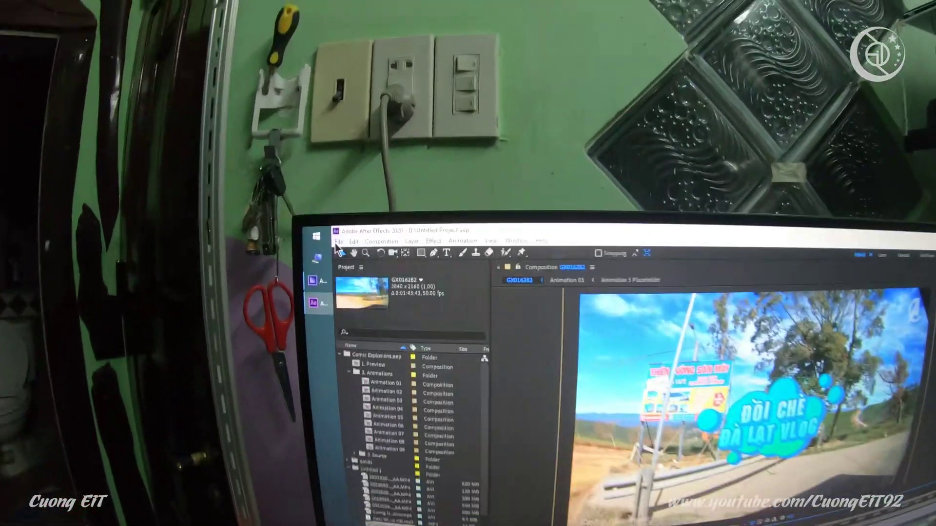
Step: Add the composition to the Adobe Media Encoder queue via File > Export
click(339, 242)
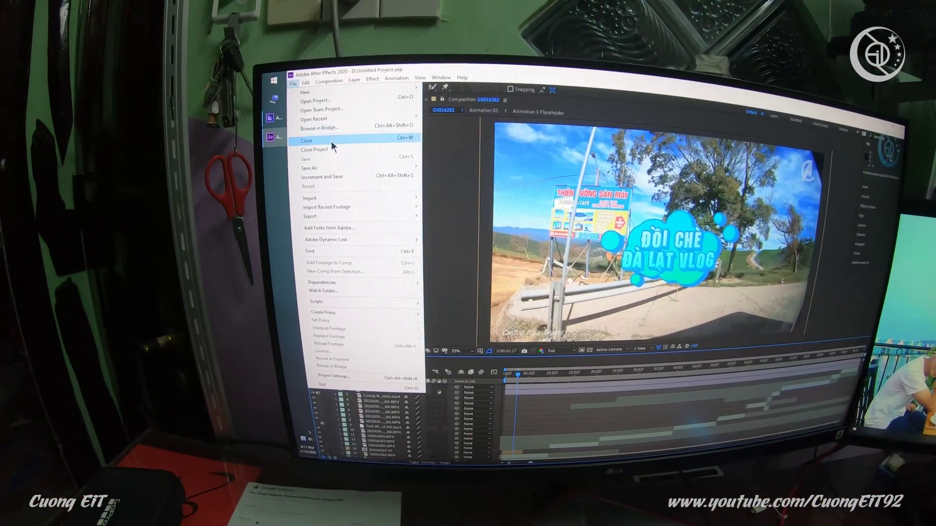
mouse_move(322, 218)
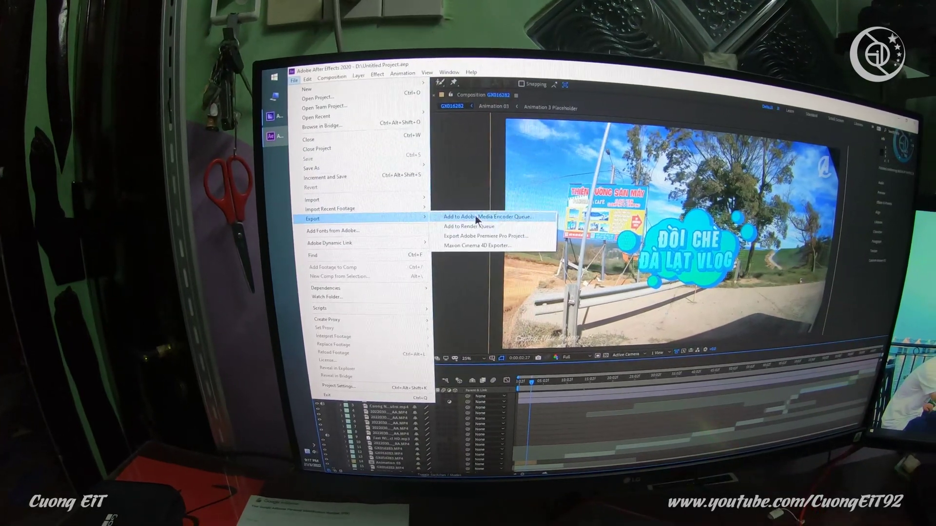
click(468, 227)
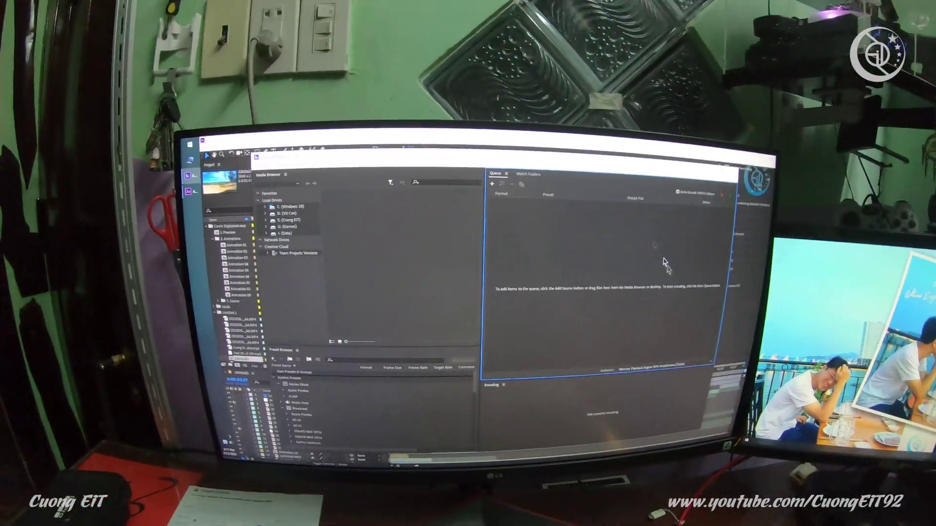
Step: Set the queued item's output file to 'video 4k i5.mp4' on the E: drive
key(alt+Tab)
key(ctrl+k)
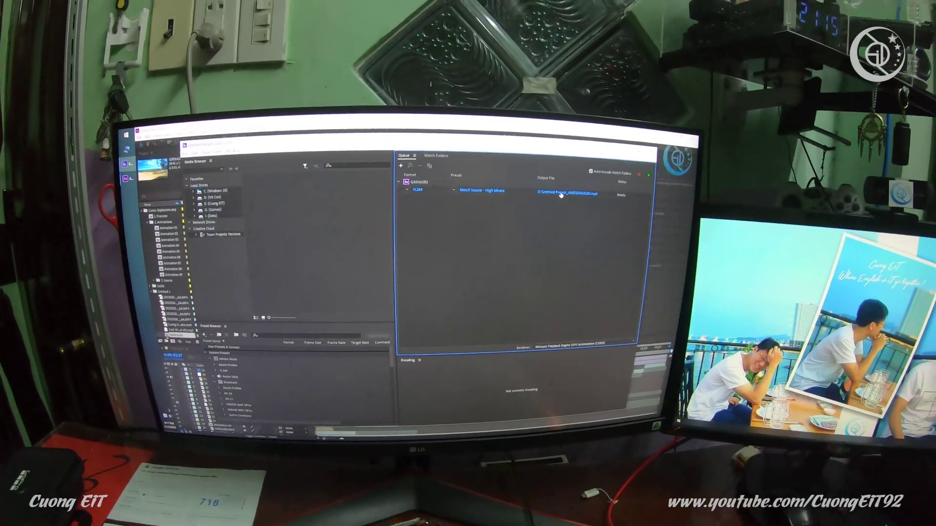
click(561, 194)
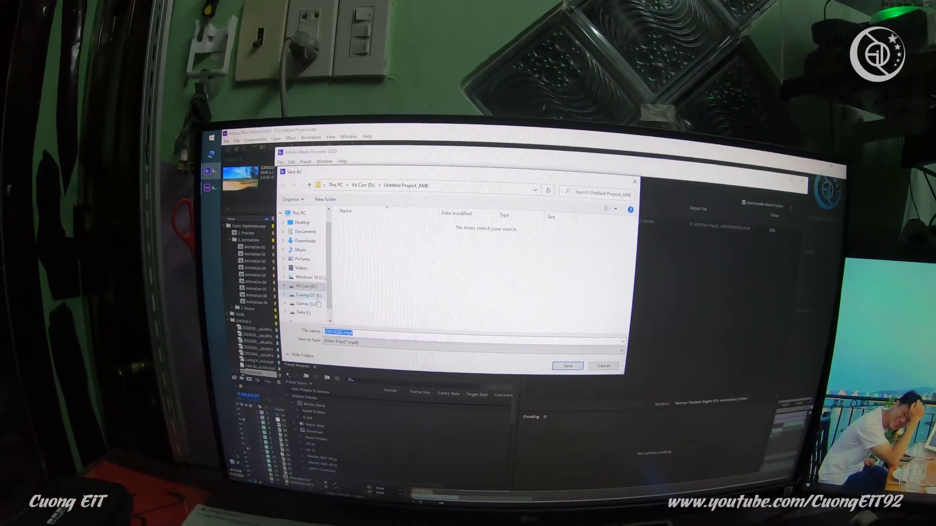
click(308, 295)
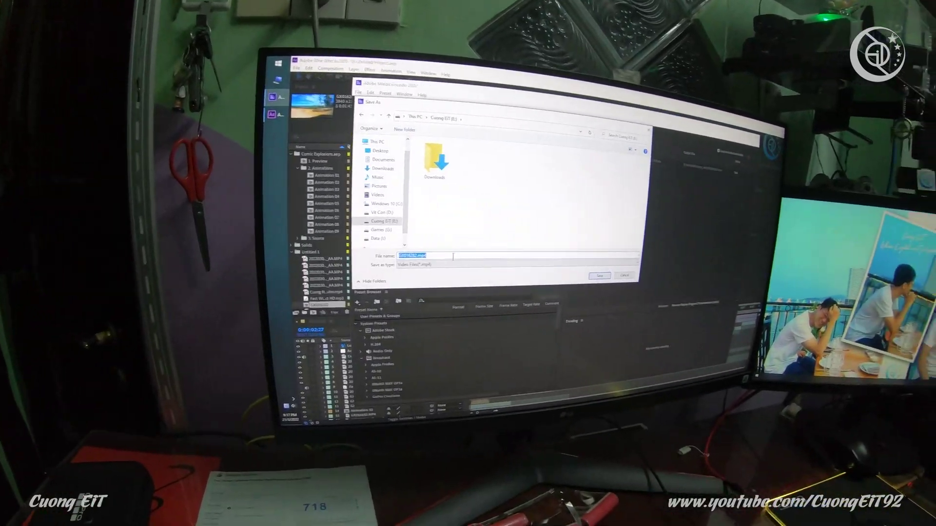
text(vid)
text(eo 4)
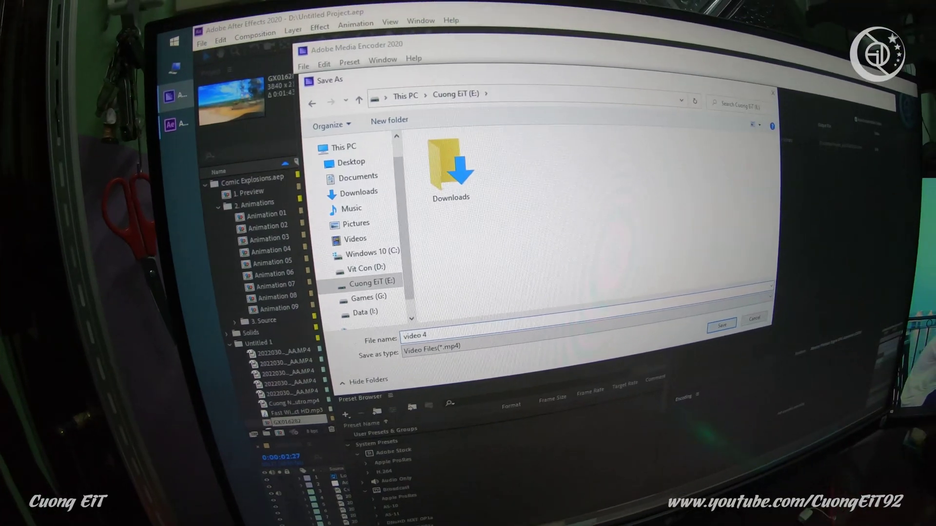
text(k i5)
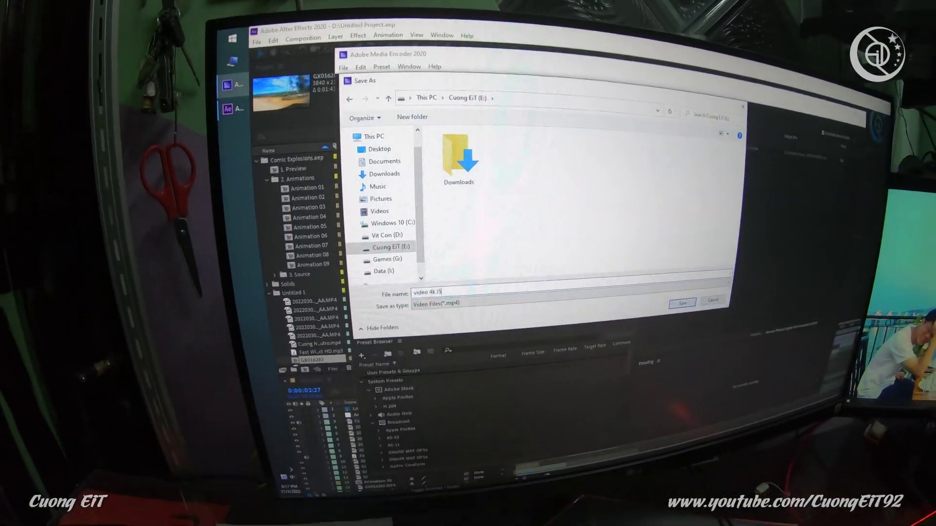
click(575, 309)
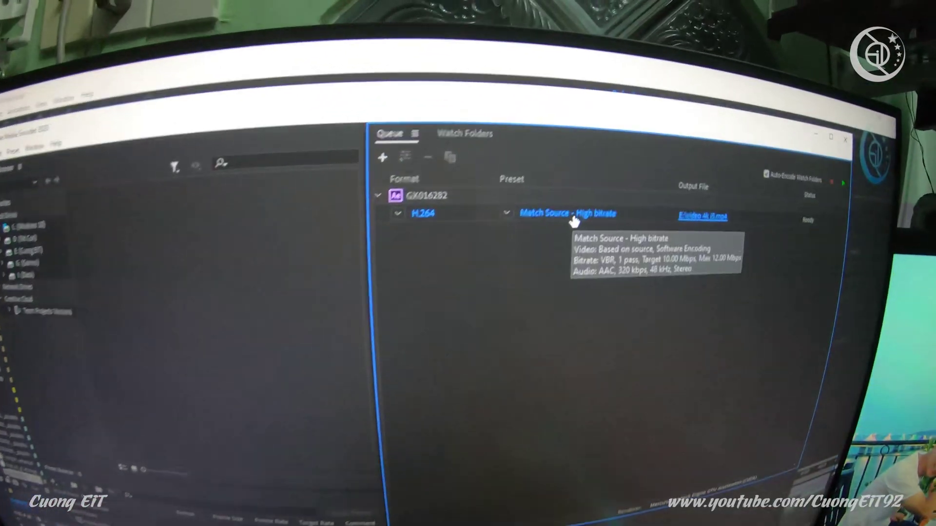
click(575, 215)
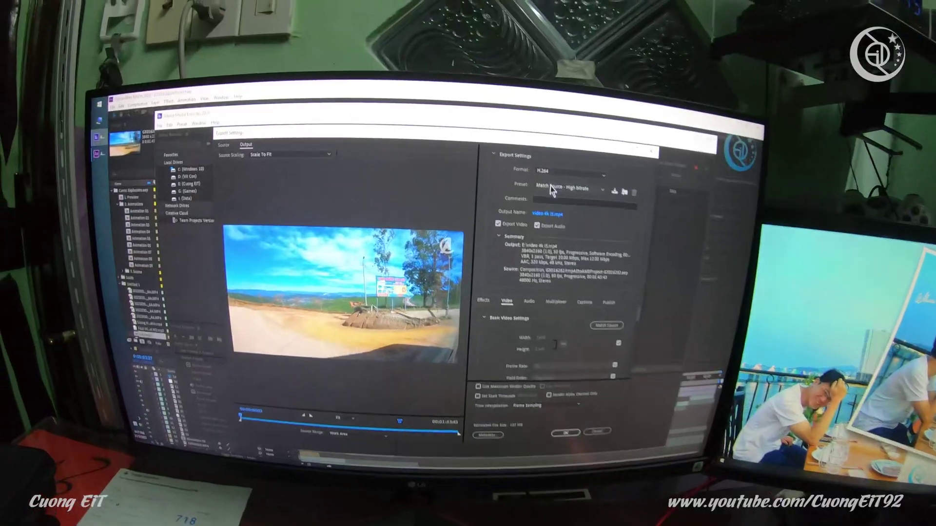
Step: Set the export to HEVC (H.265) with the 4K UHD preset and maximum render quality
click(569, 171)
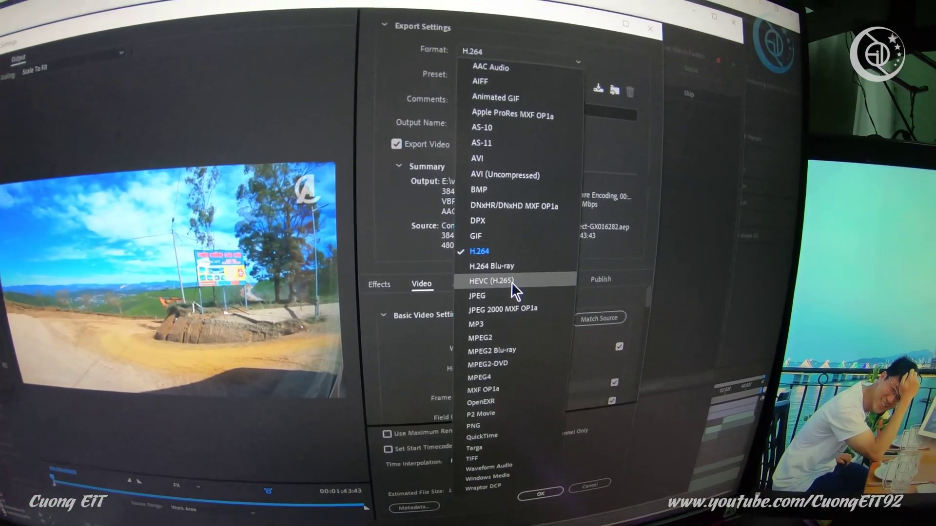
click(514, 289)
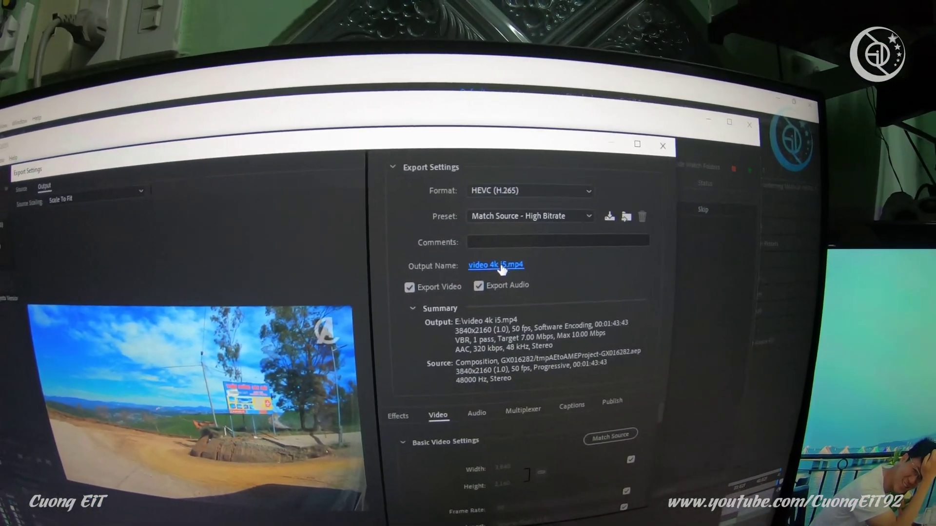
click(503, 269)
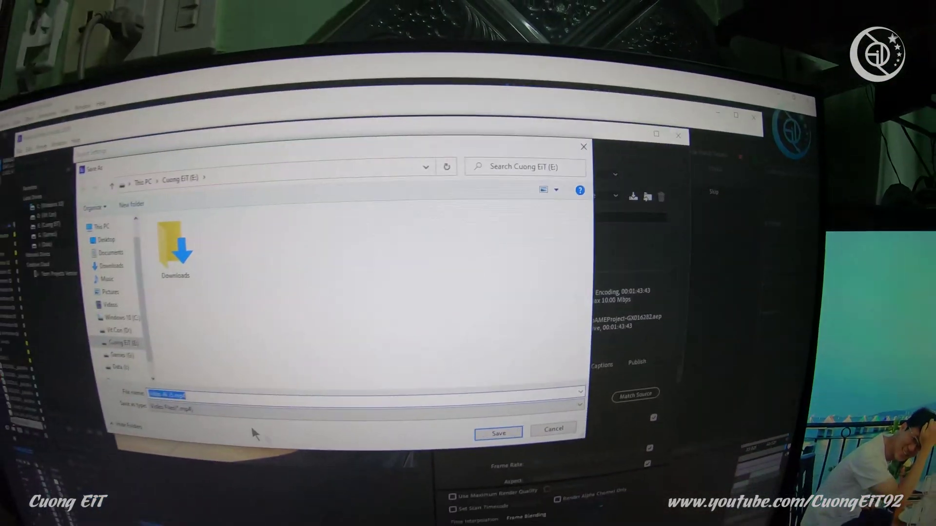
click(587, 164)
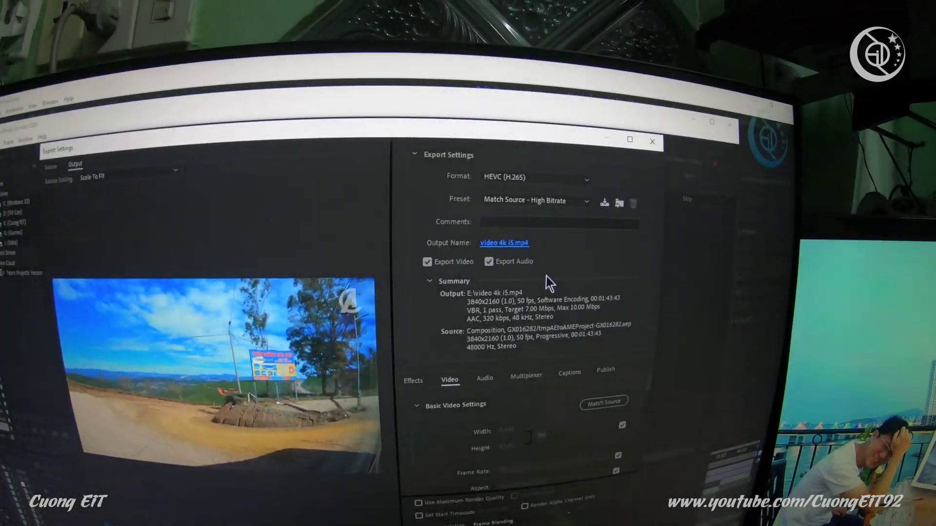
click(524, 196)
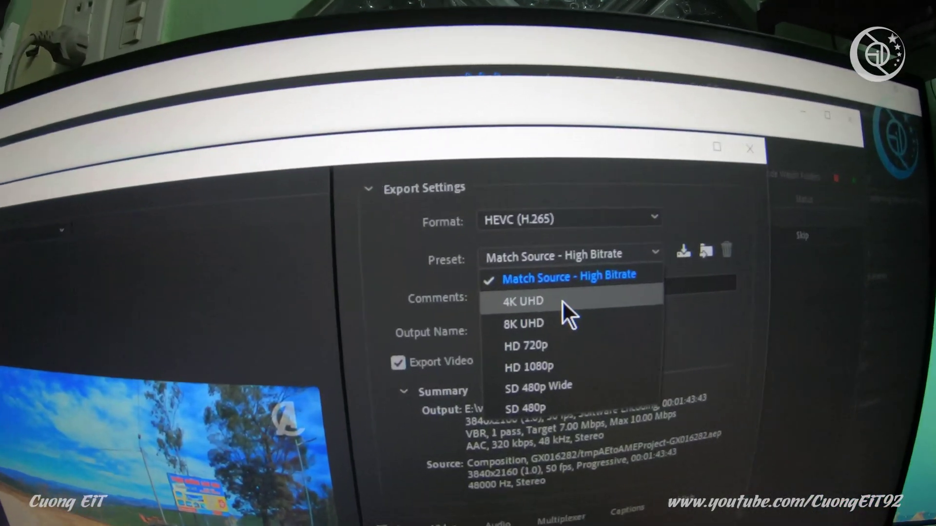
click(545, 242)
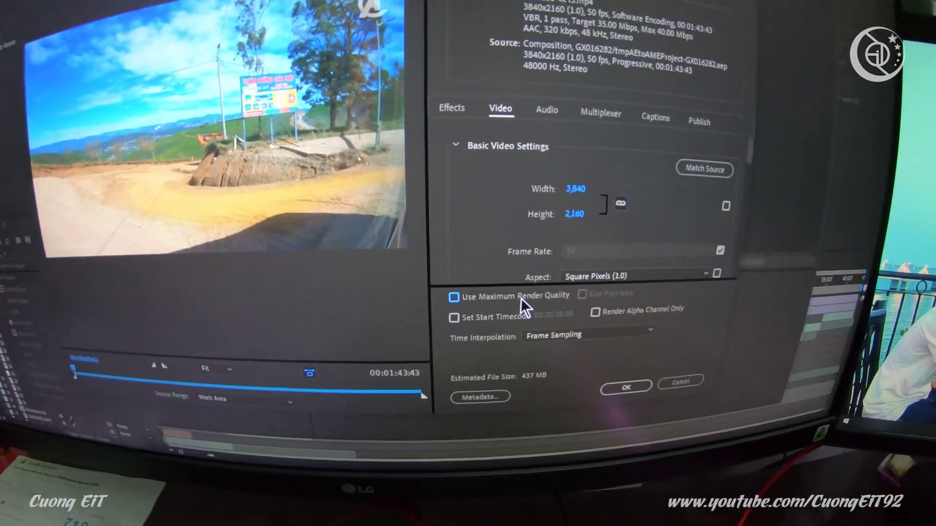
click(521, 298)
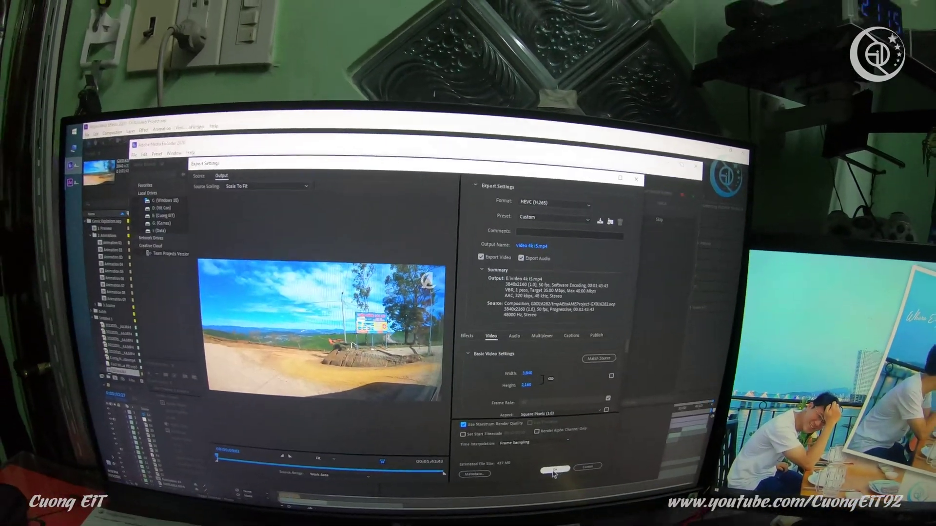
click(555, 470)
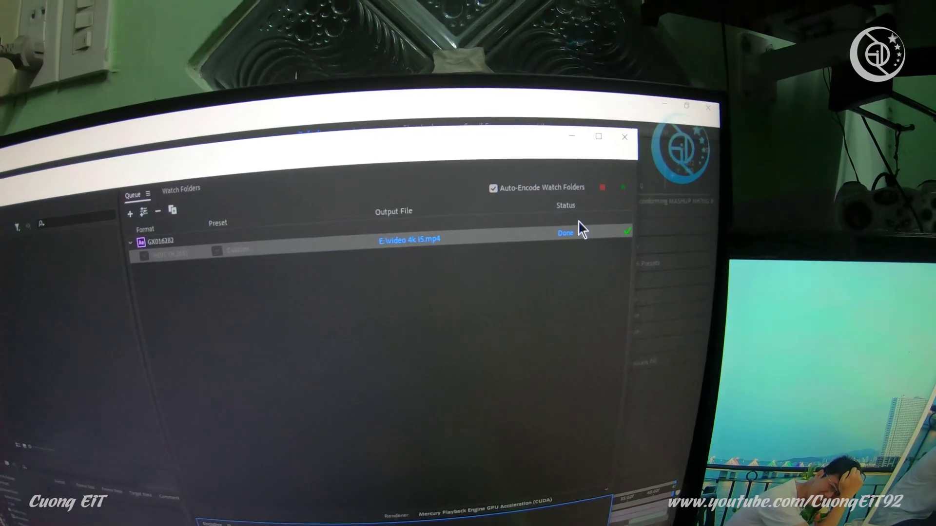
Step: Open the encoding log for the finished 'video 4k i5.mp4' item, then close it
click(576, 217)
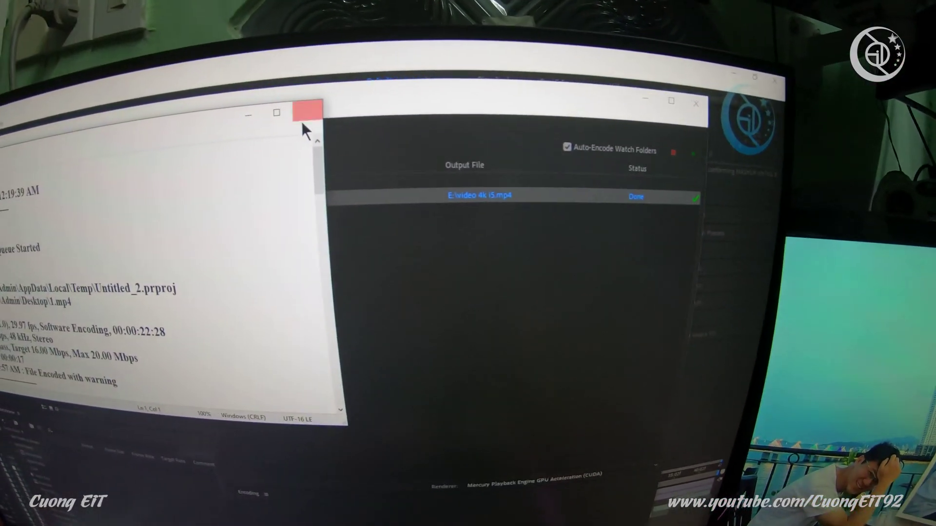
click(356, 115)
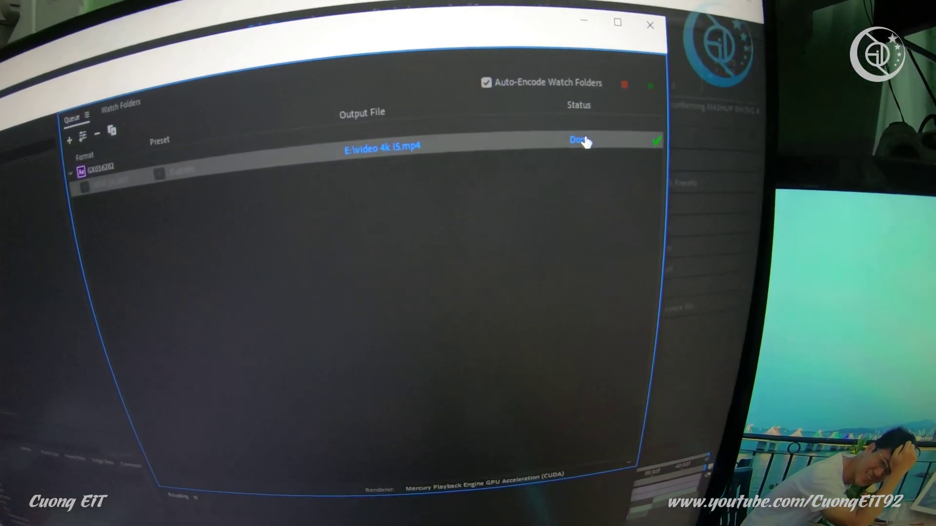